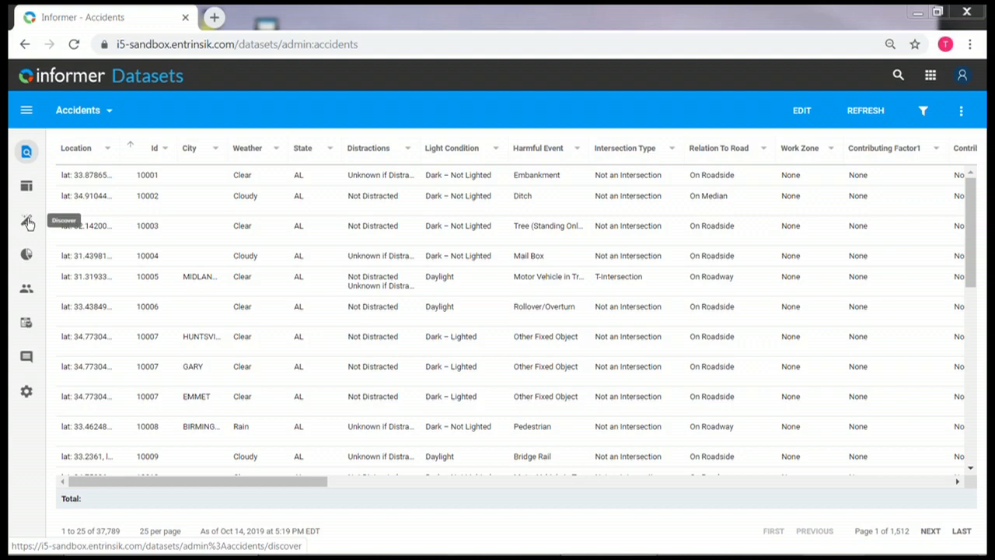
# Step: Open visual discovery for the Accidents dataset and select the State field to generate visuals
pyautogui.click(28, 222)
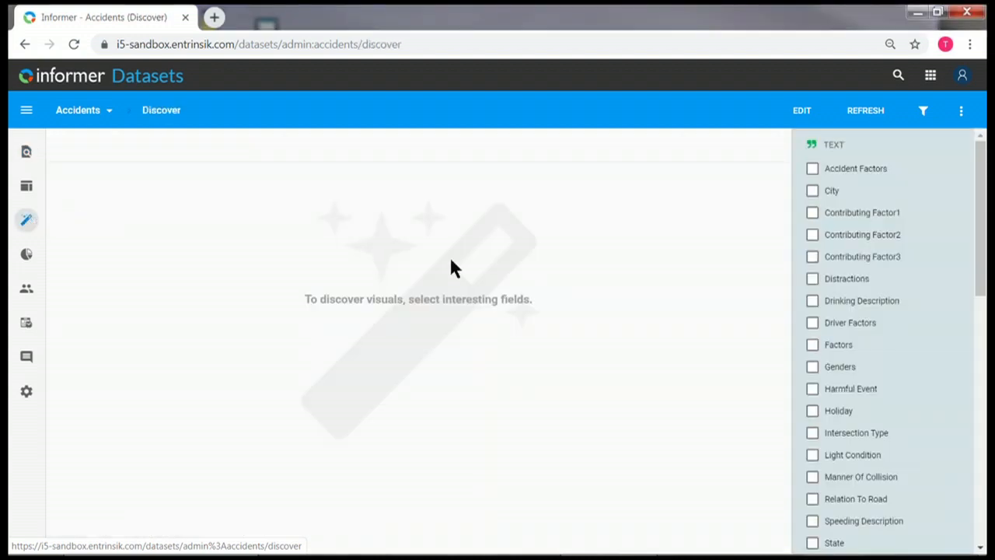
pyautogui.moveTo(980, 287); pyautogui.dragTo(981, 392)
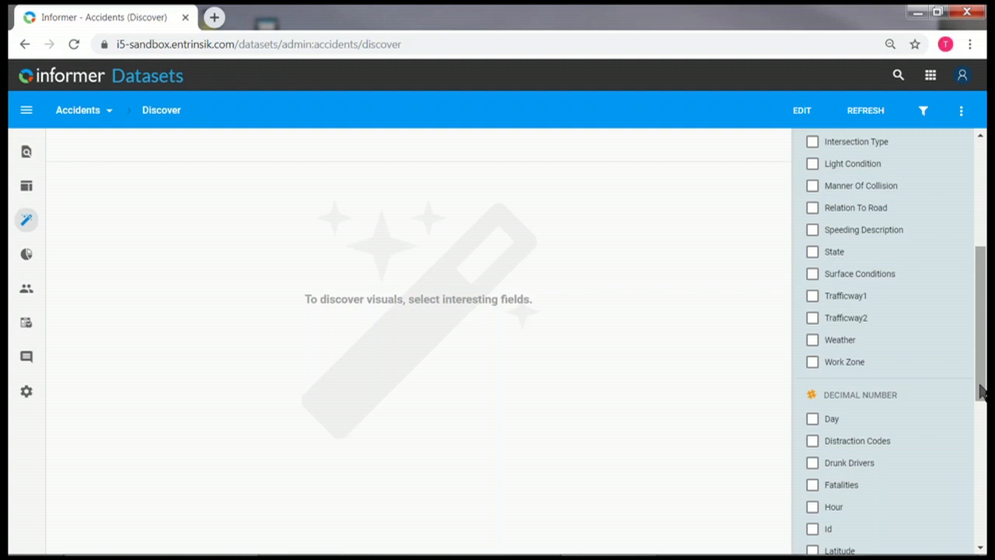
pyautogui.click(813, 255)
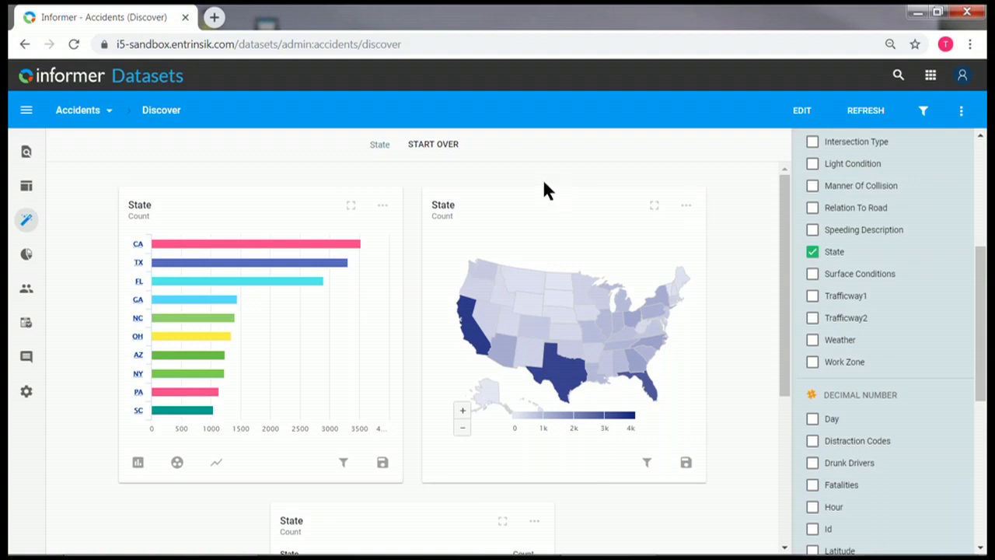
# Step: Drill down the TX bar of the State chart by City, and the DALLAS bar by Genders
pyautogui.click(190, 269)
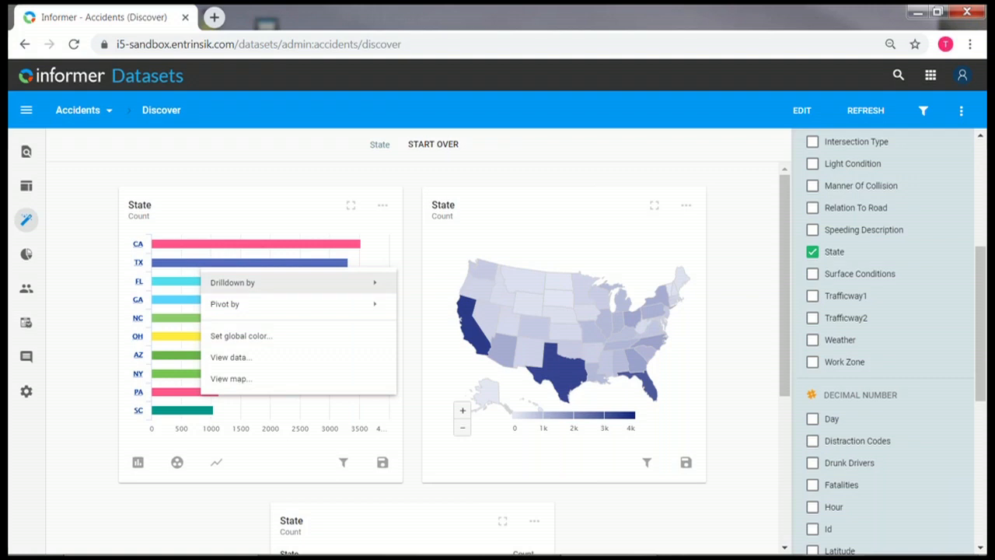
pyautogui.moveTo(215, 284)
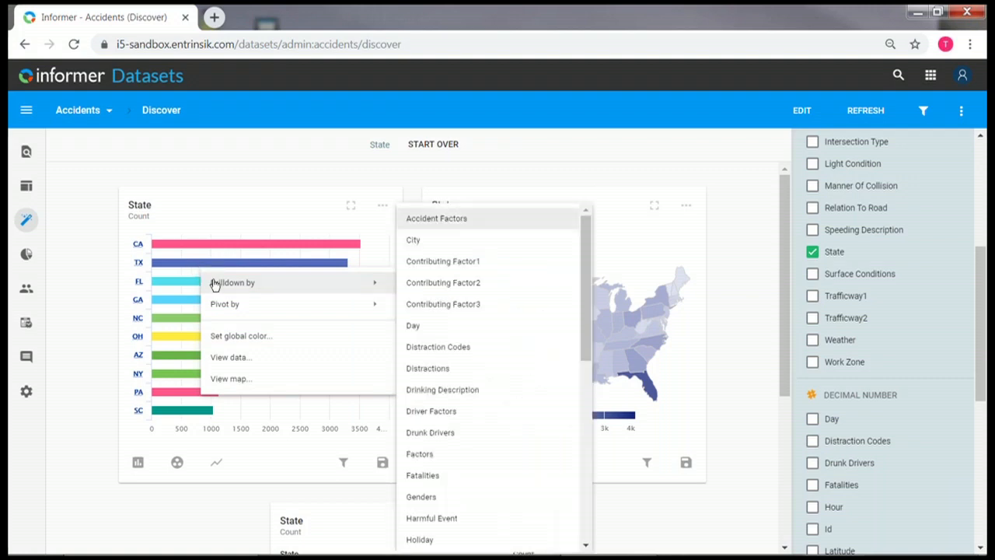
pyautogui.click(412, 243)
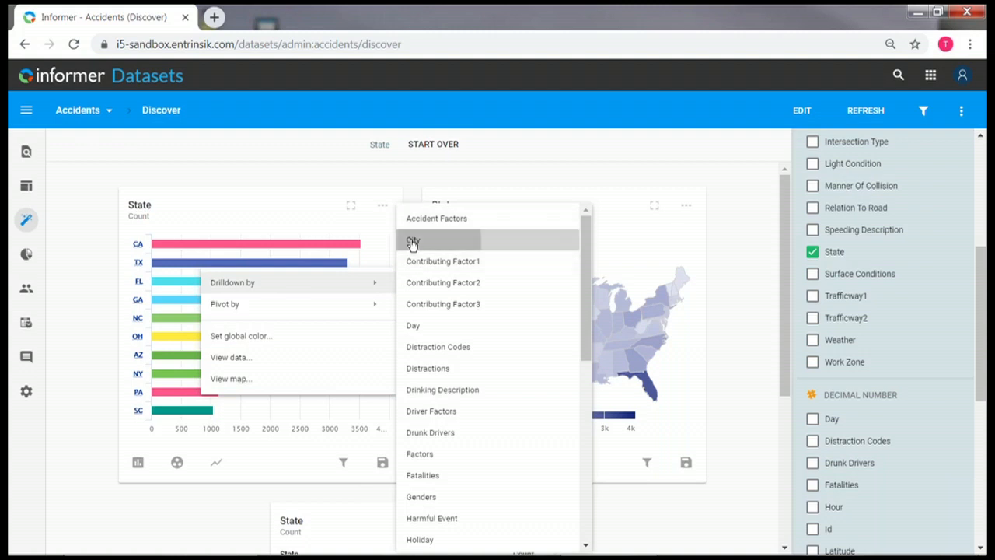
pyautogui.moveTo(288, 285)
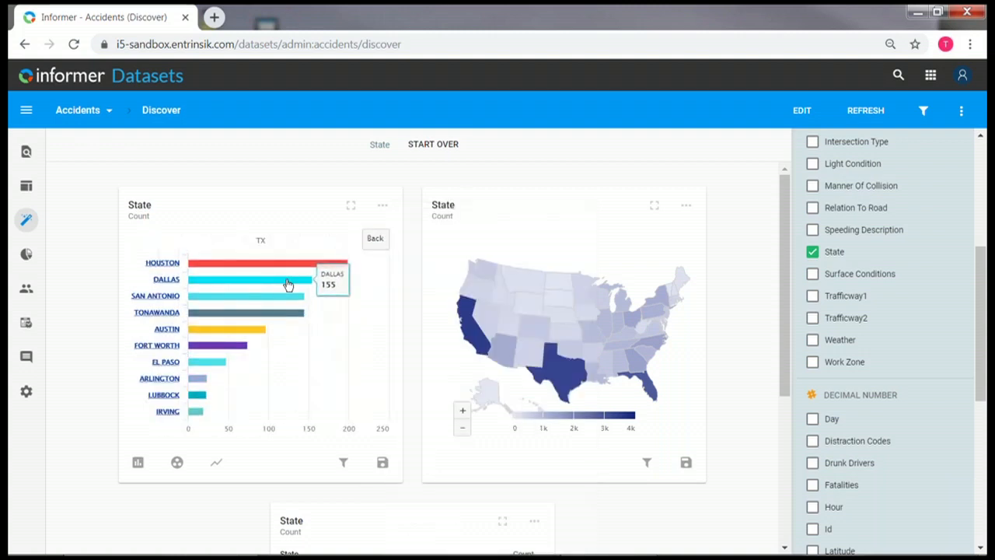
pyautogui.click(287, 285)
pyautogui.moveTo(389, 296)
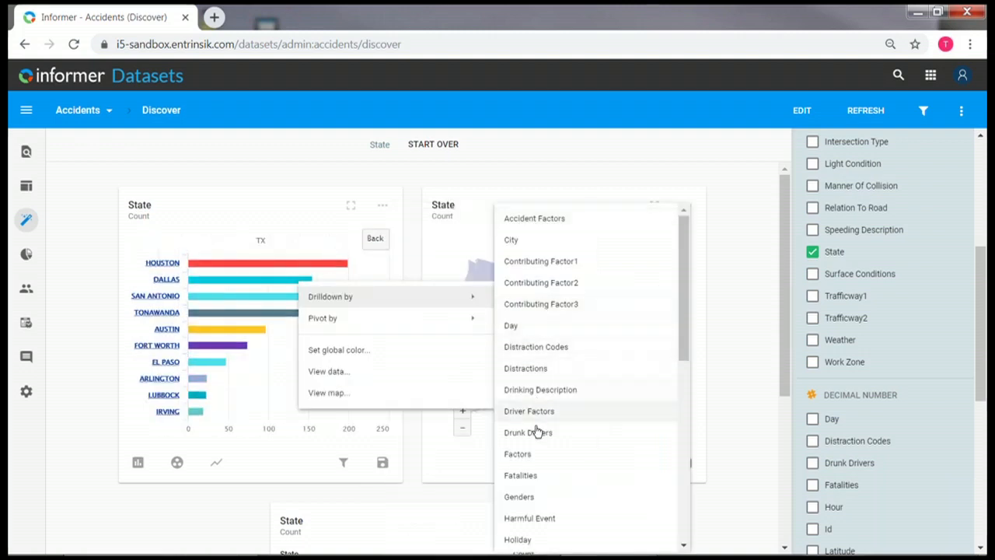
pyautogui.click(519, 497)
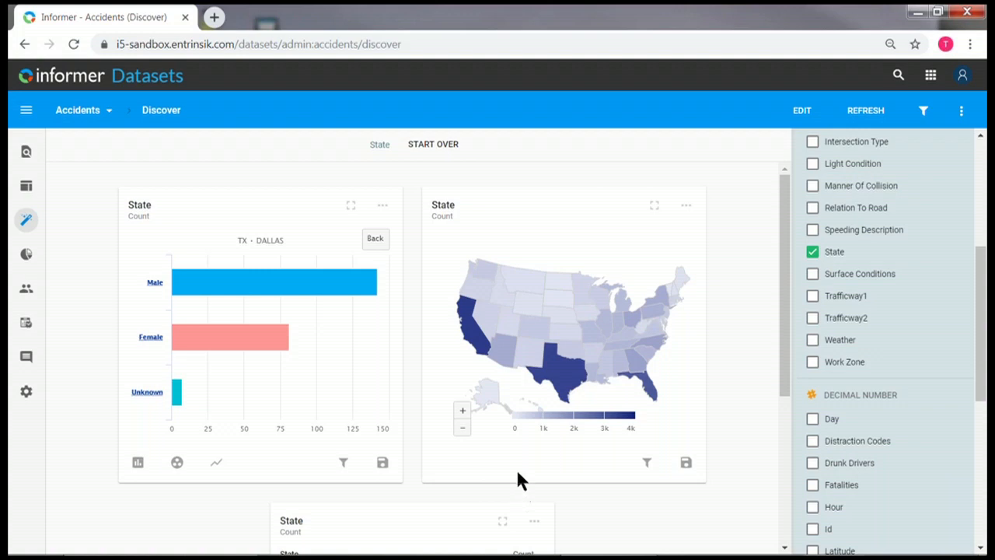
# Step: View the data records behind the Male bar for Dallas, and return the chart to the state level
pyautogui.click(362, 286)
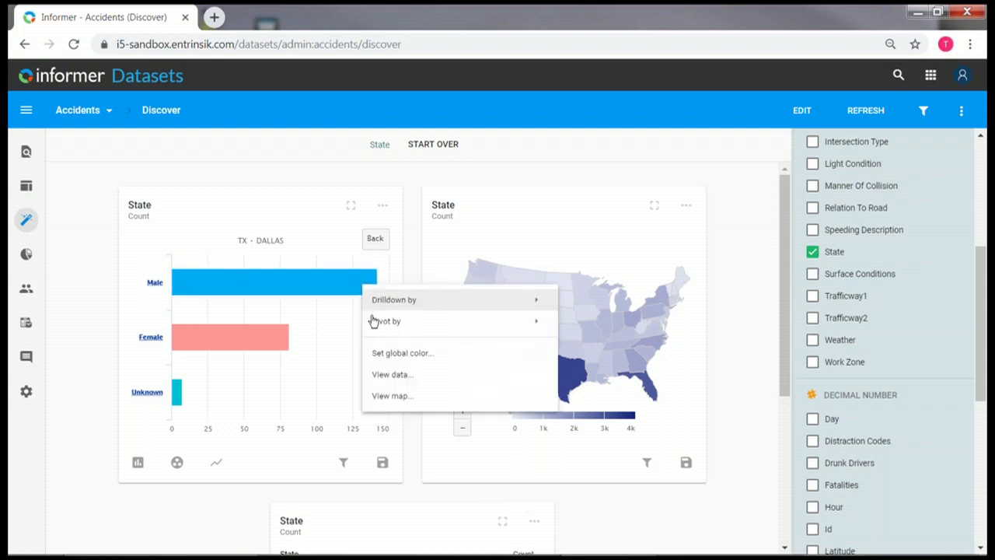
pyautogui.click(384, 374)
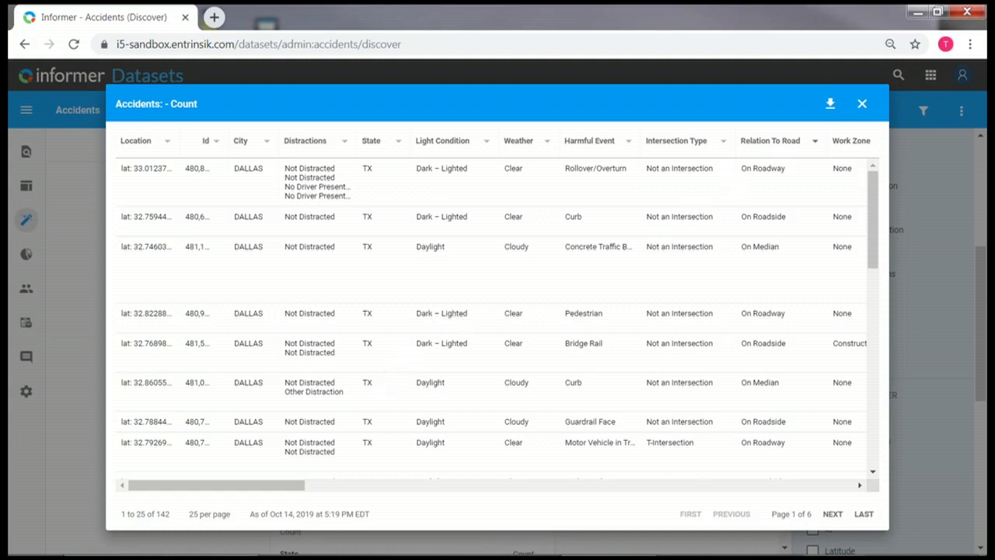
pyautogui.click(862, 104)
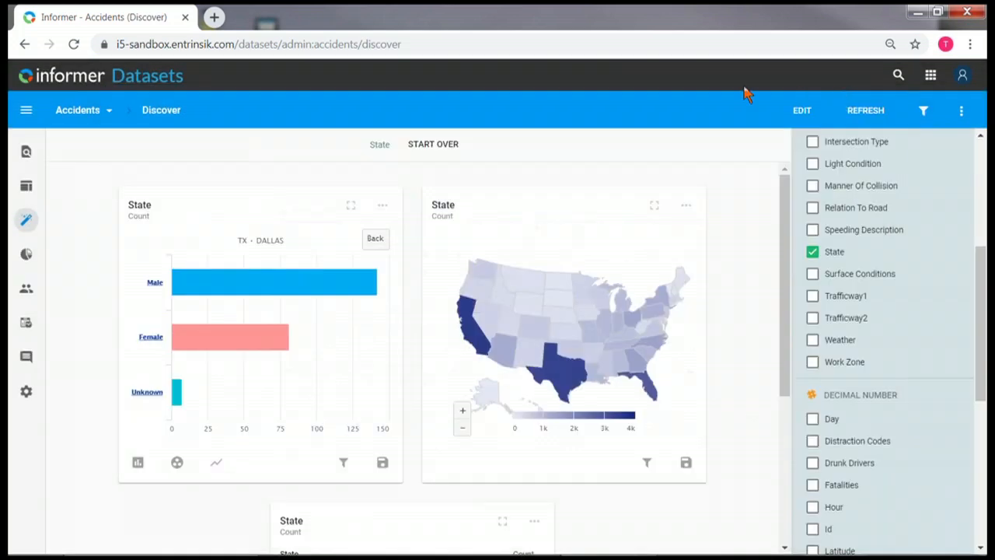
pyautogui.click(378, 215)
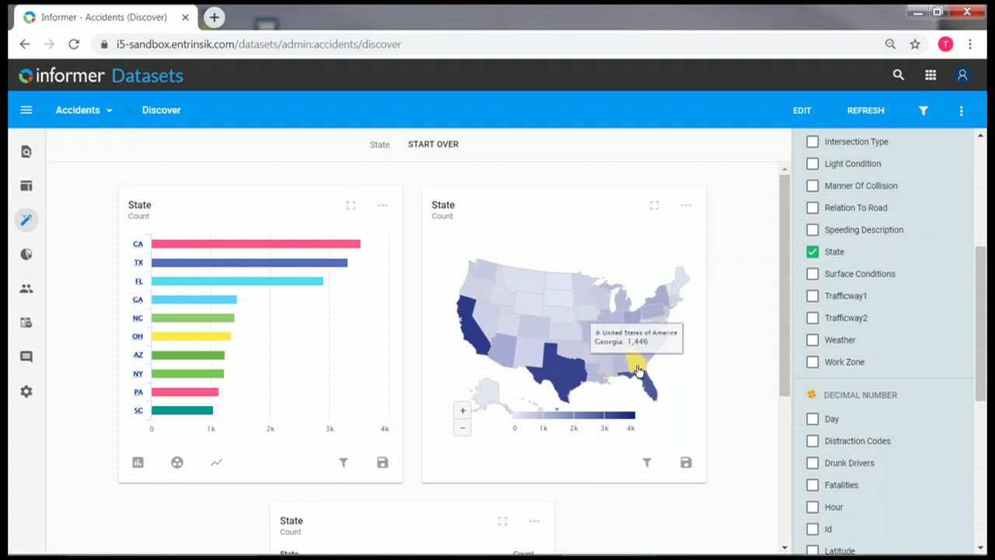
# Step: View the Texas accidents on a map from the State map visual, expand the cluster near Fort Worth, and close the map
pyautogui.click(558, 384)
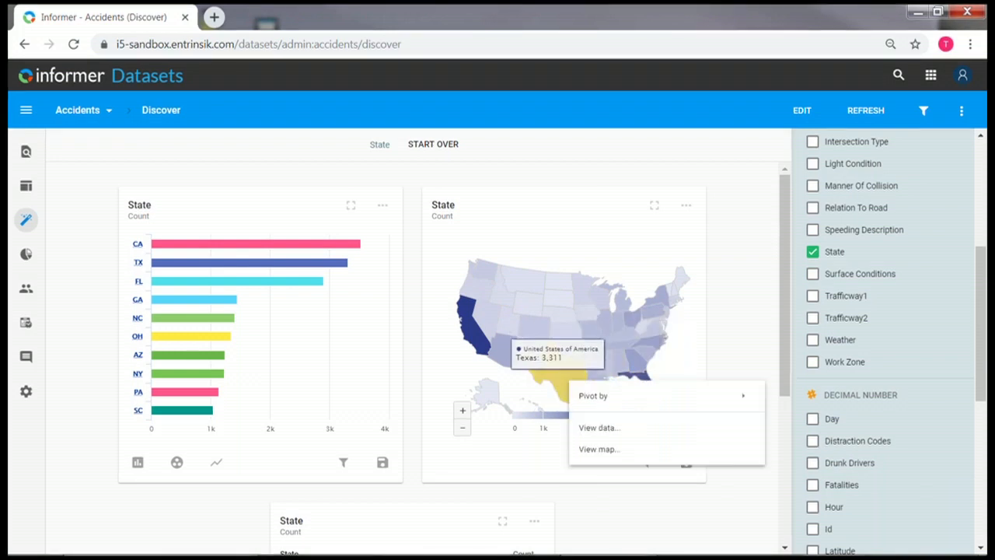
pyautogui.click(602, 449)
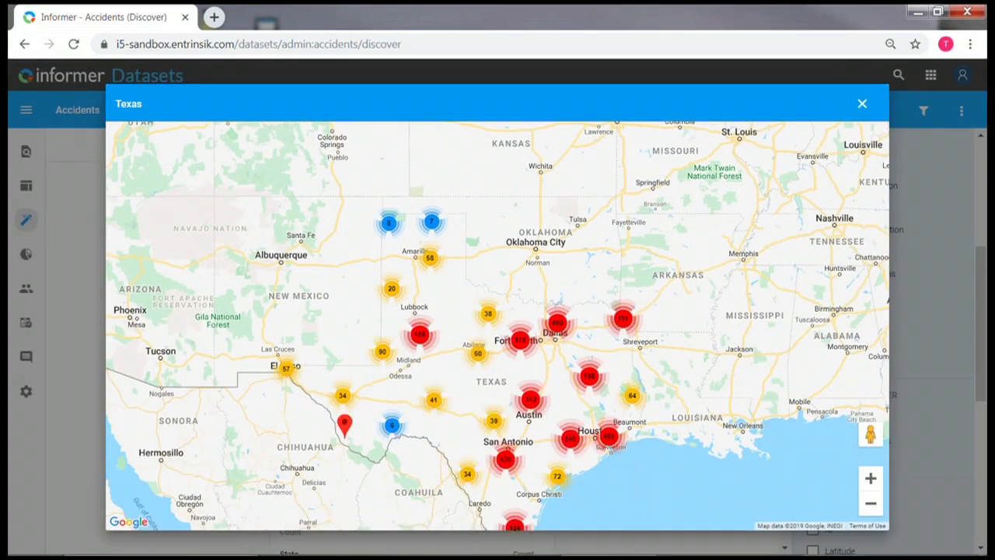
pyautogui.click(521, 340)
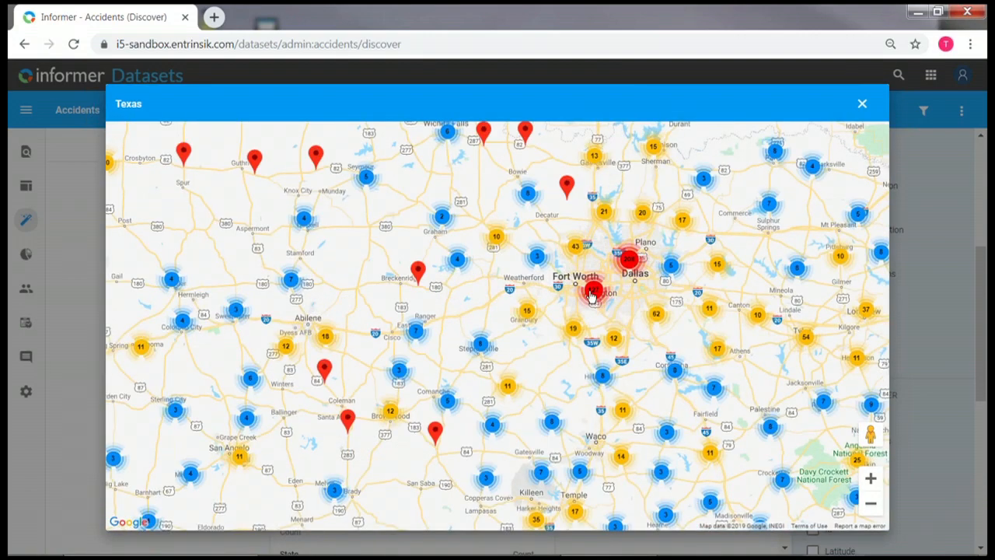
pyautogui.click(862, 104)
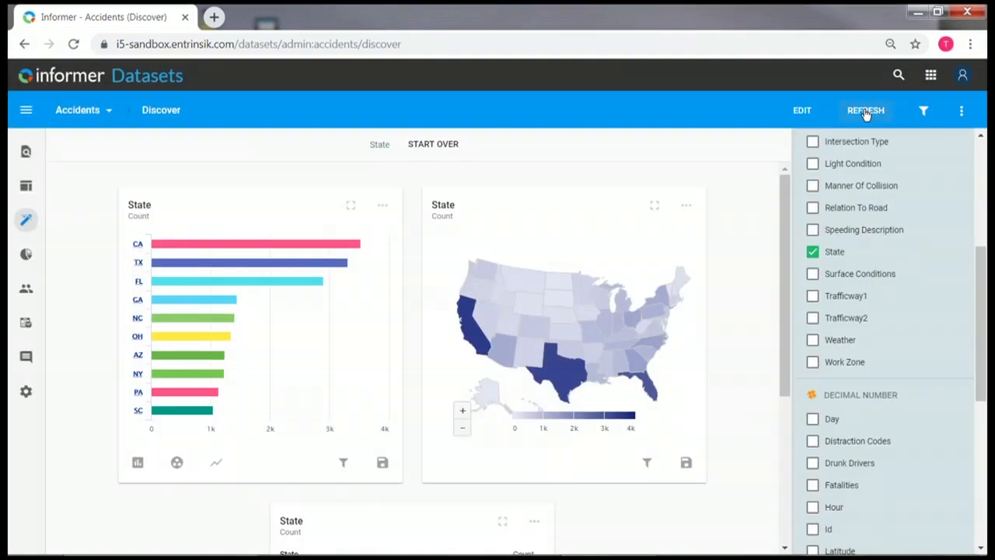
# Step: Add the Date field to the discovered visuals and set the Date chart's interval to Month
pyautogui.moveTo(981, 276); pyautogui.dragTo(981, 415)
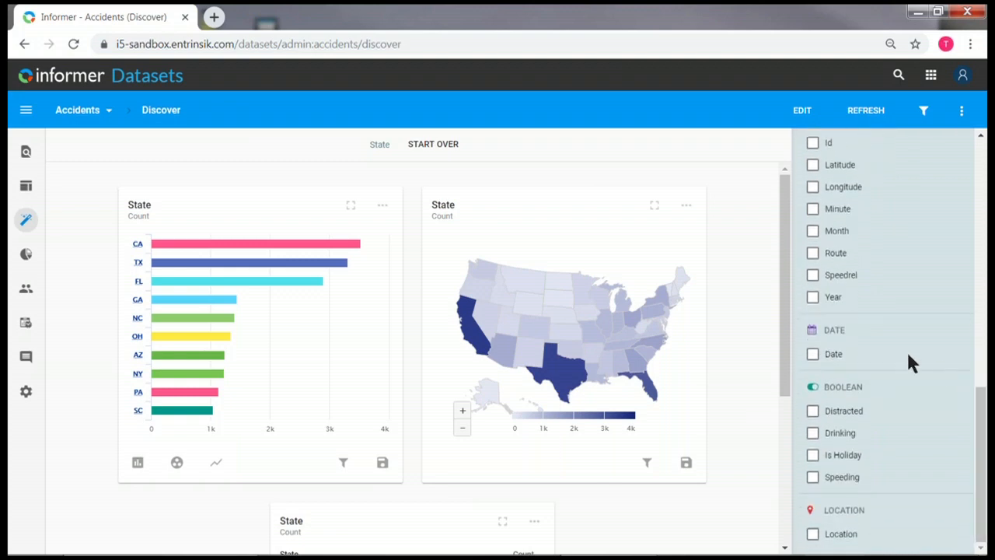
pyautogui.click(814, 355)
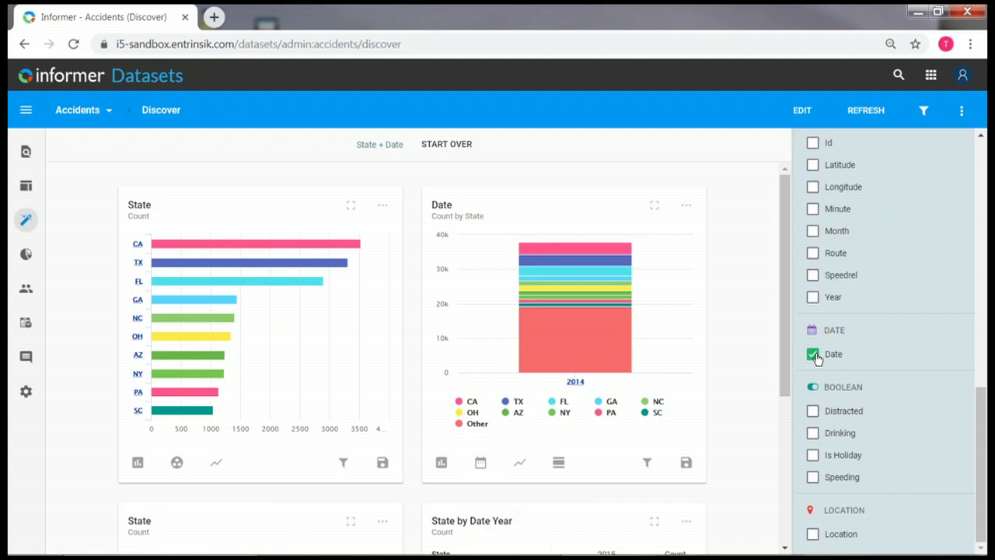
pyautogui.click(480, 463)
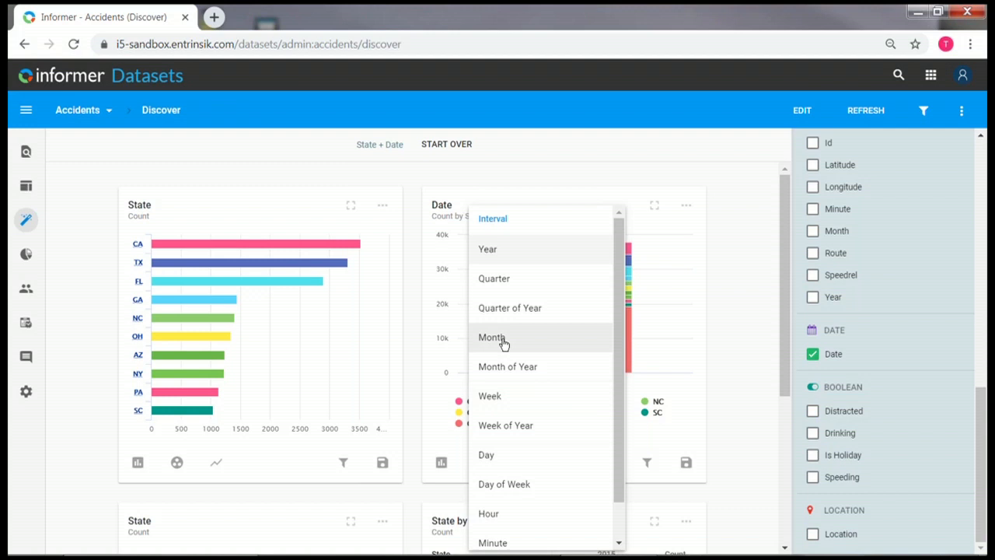
pyautogui.click(494, 337)
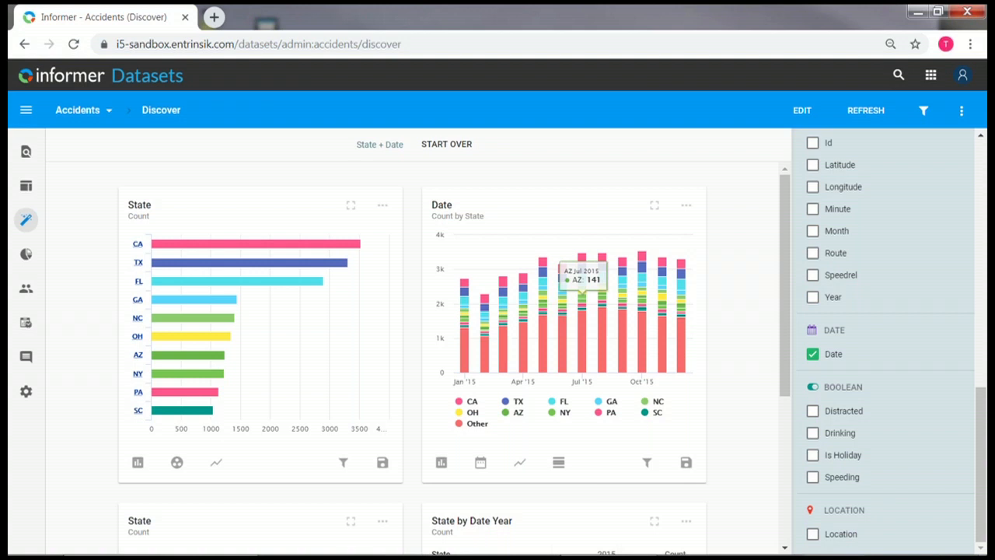
# Step: Drill down the CA segment of the January 2015 column in the Date chart by day
pyautogui.click(464, 286)
pyautogui.moveTo(493, 297)
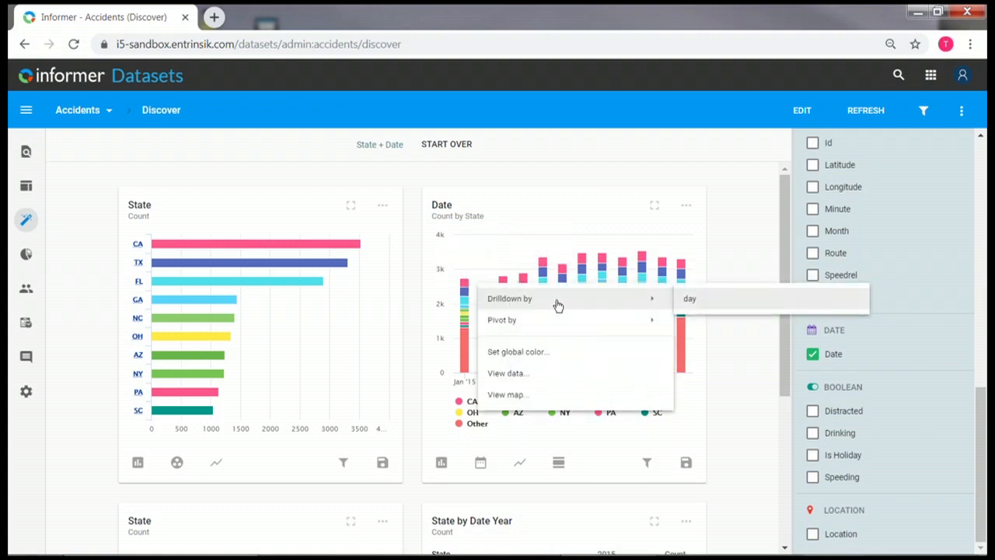
pyautogui.click(686, 300)
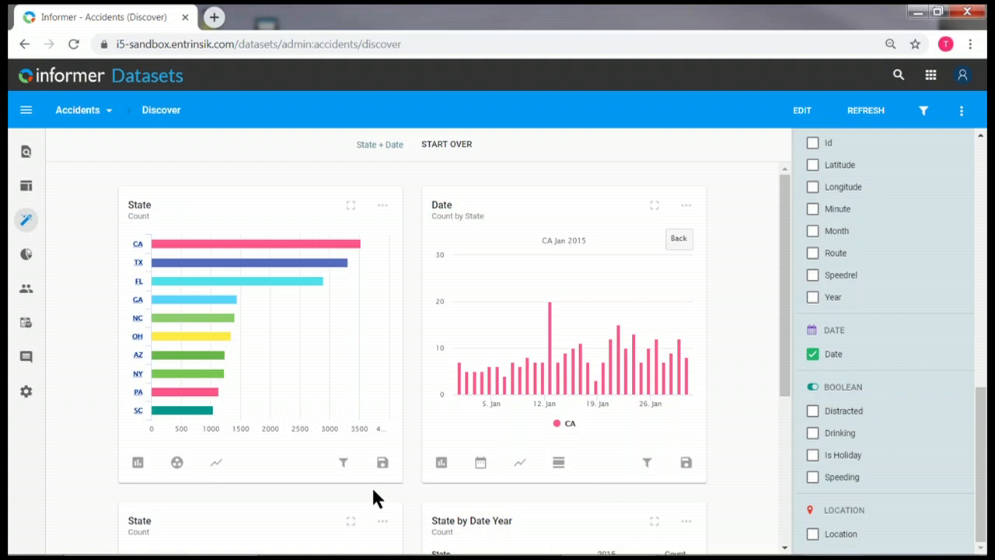
# Step: Look over the State map and State by Date Year table, and review the chart types offered for the State bar chart
pyautogui.scroll(-2, 373, 490)
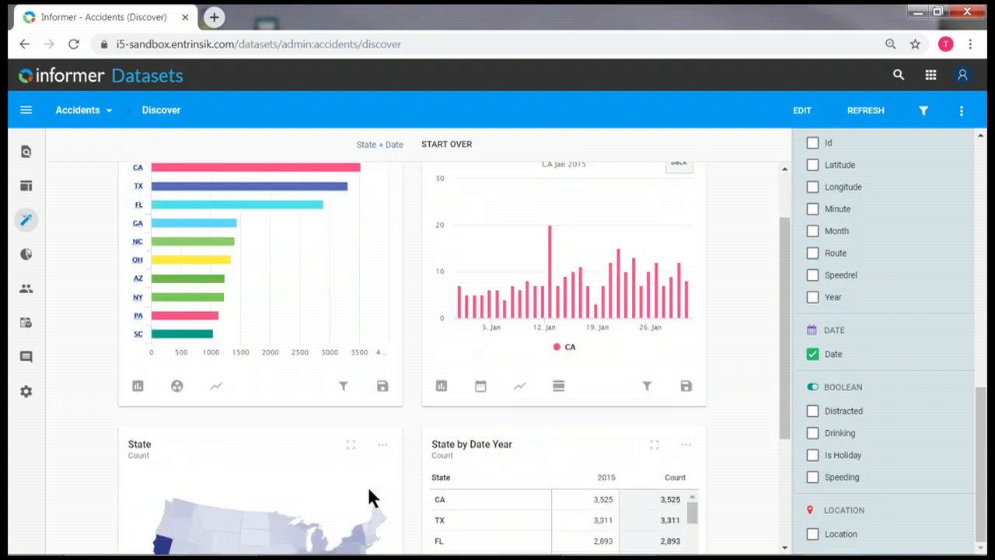
pyautogui.scroll(-2, 371, 497)
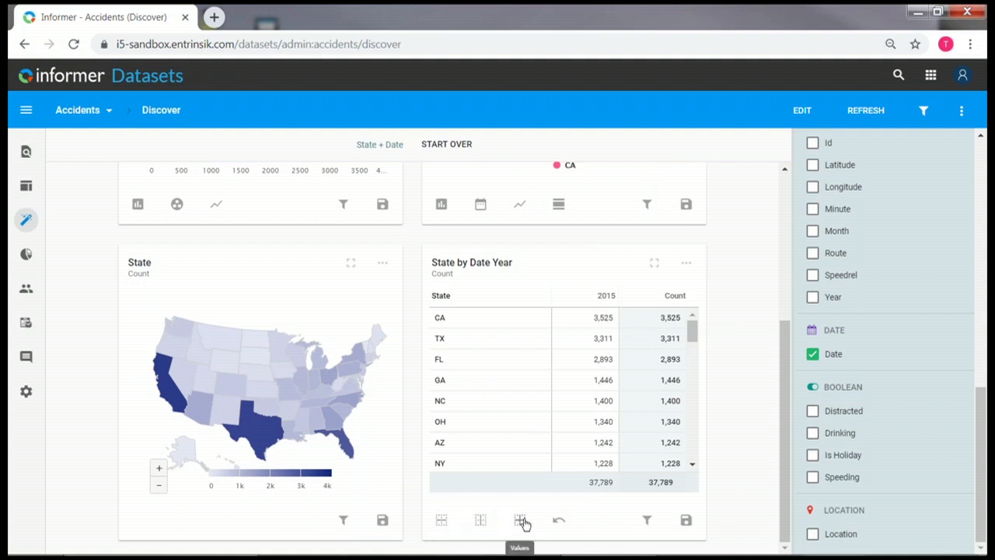
pyautogui.scroll(2, 520, 498)
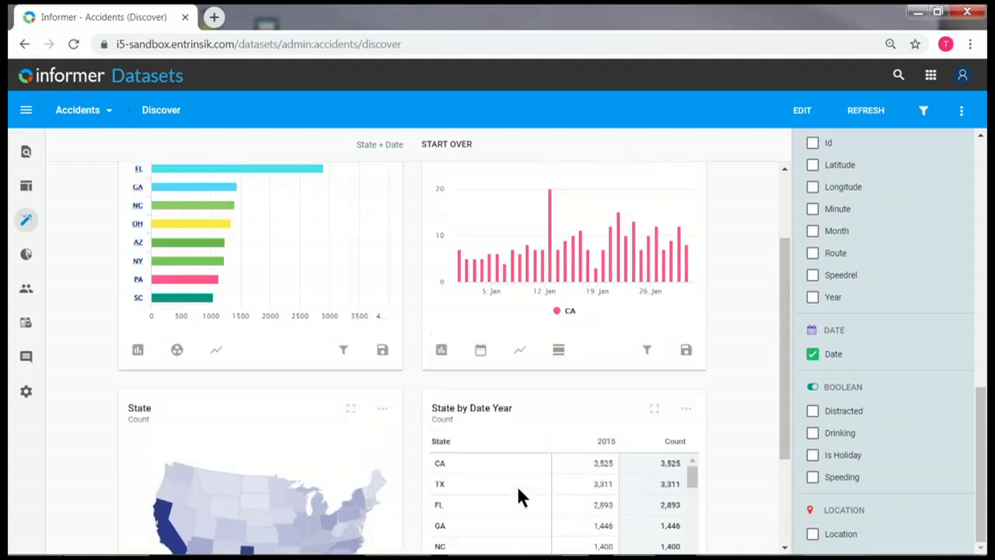
pyautogui.scroll(2, 516, 483)
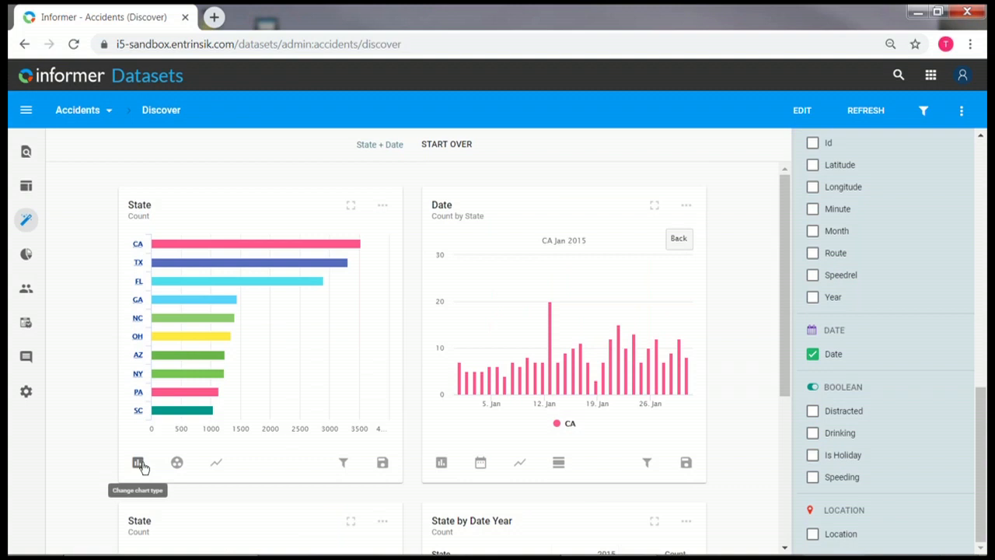
pyautogui.click(138, 463)
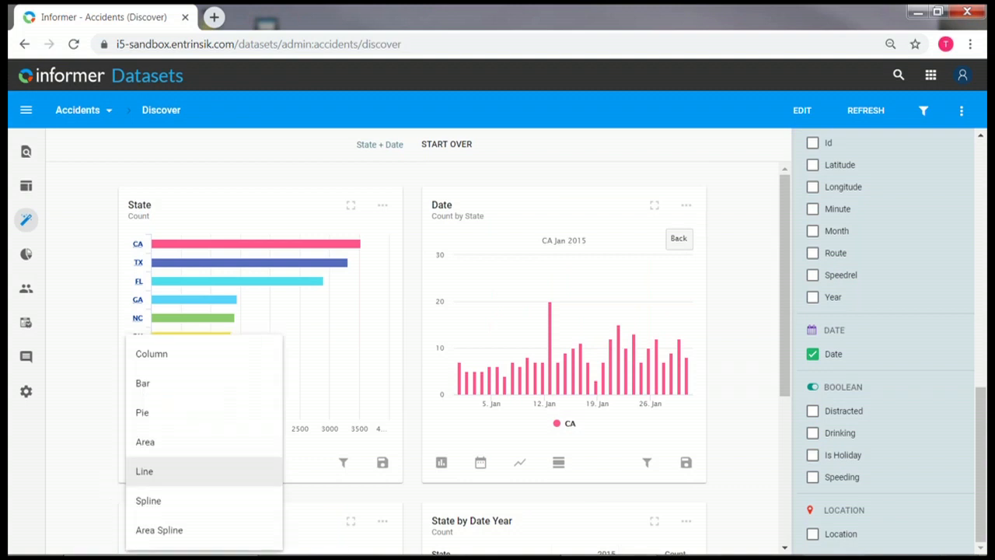
pyautogui.click(91, 448)
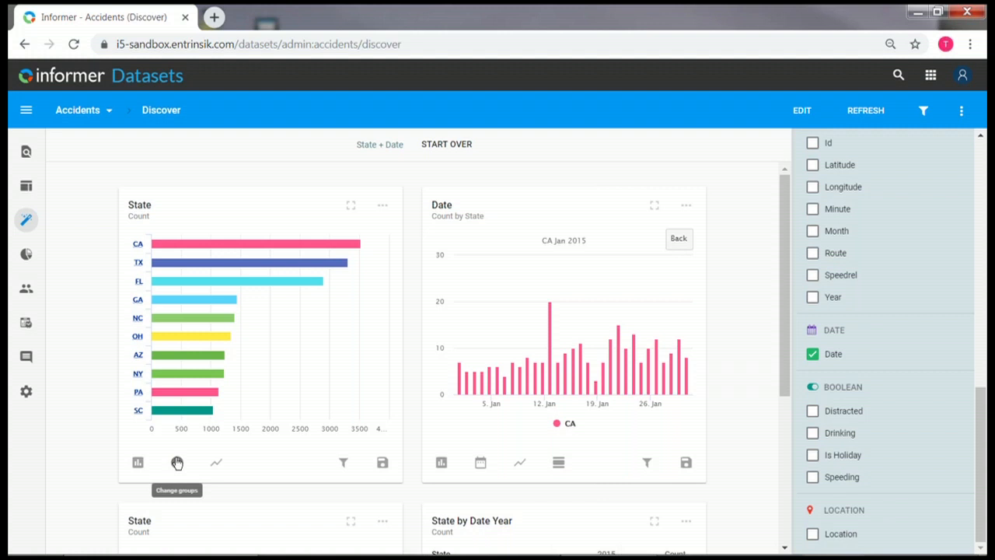
# Step: Regroup the State bar chart by Driver Factors and split its bars into series by Genders
pyautogui.click(177, 463)
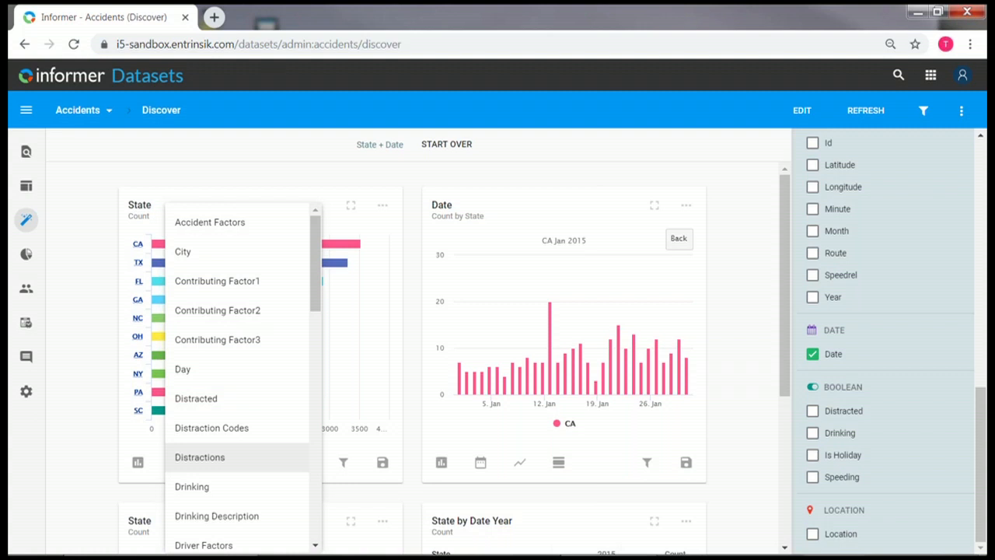
pyautogui.click(218, 544)
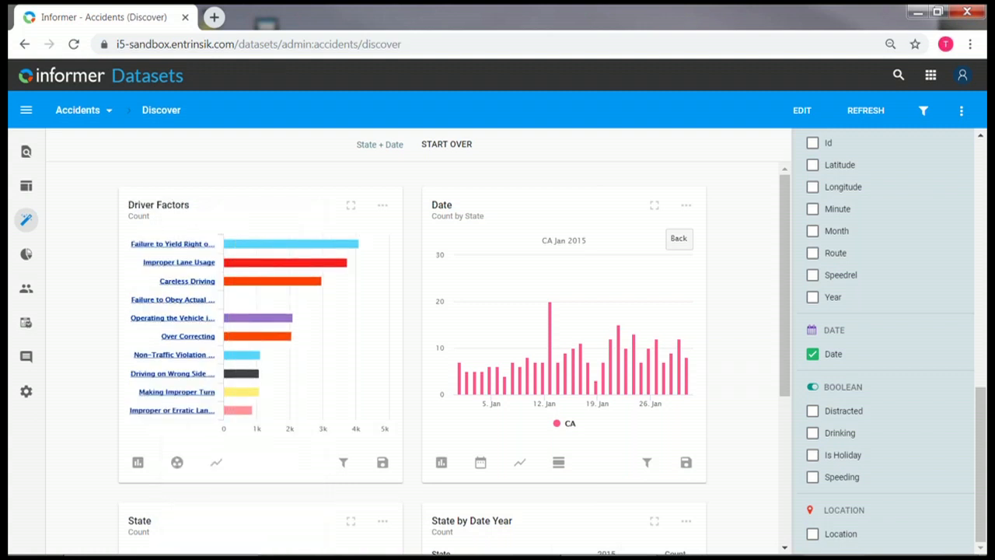
pyautogui.click(213, 463)
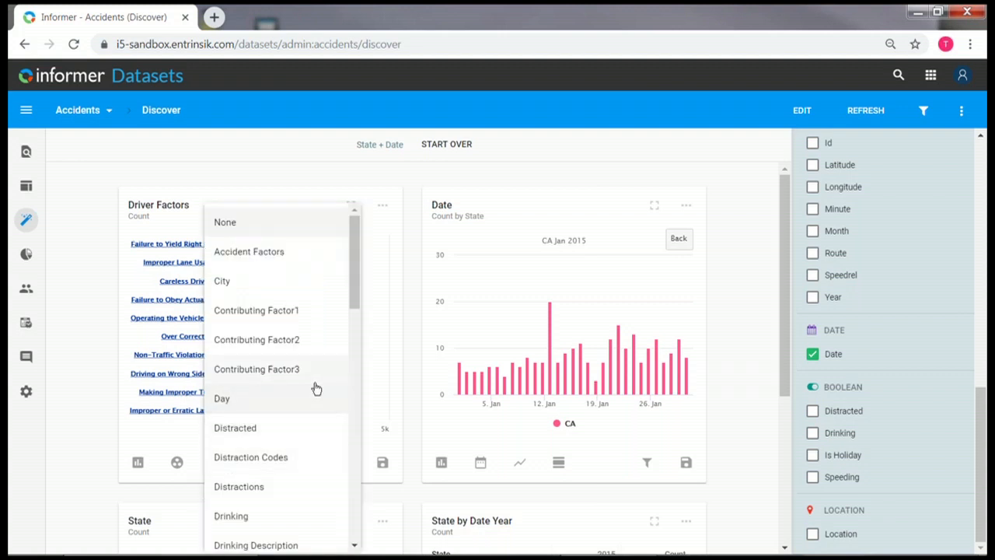
pyautogui.scroll(-7, 315, 388)
pyautogui.click(355, 209)
pyautogui.scroll(3, 356, 218)
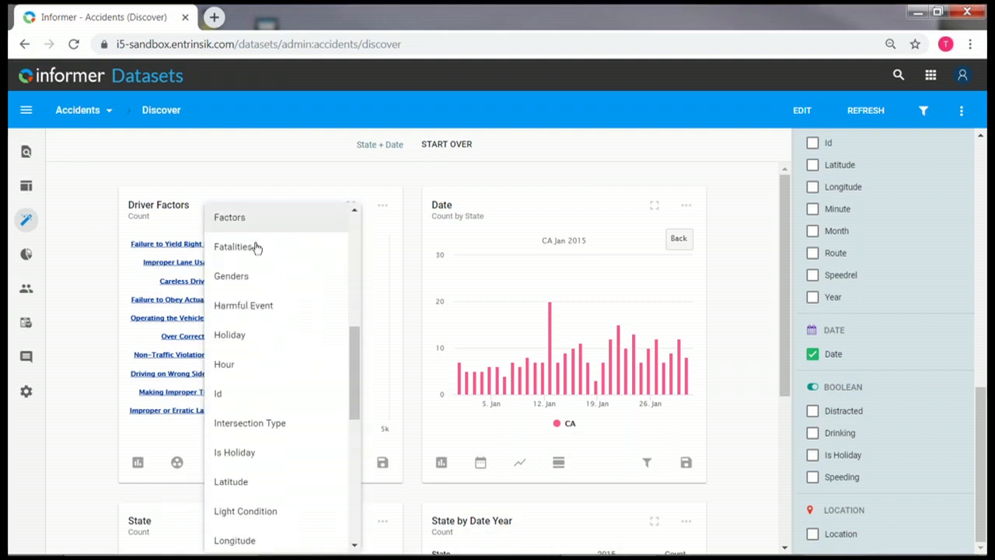
pyautogui.click(248, 282)
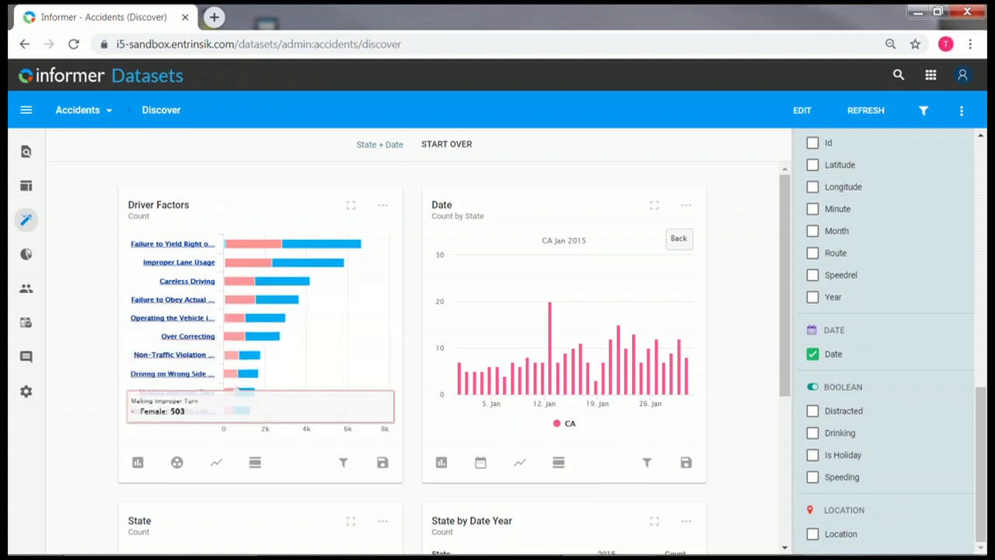
# Step: Try the Driver Factors bar chart with stacking set to None, and with stacking set to Percent
pyautogui.click(257, 462)
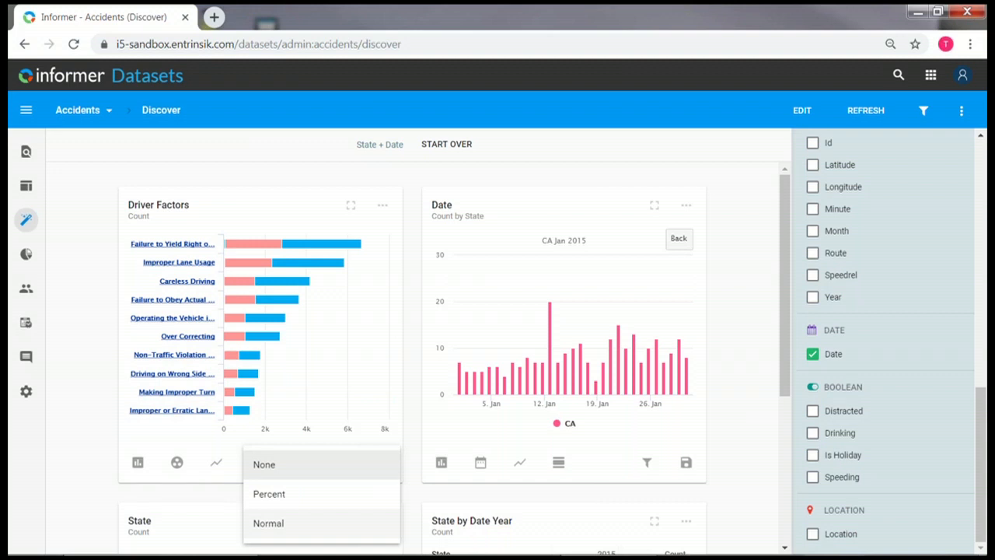
pyautogui.click(264, 464)
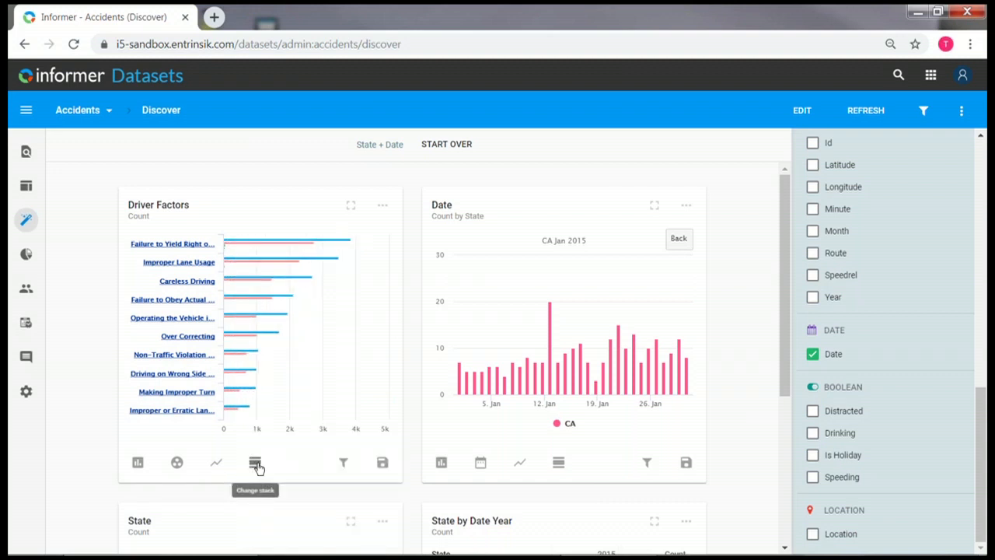
pyautogui.click(256, 464)
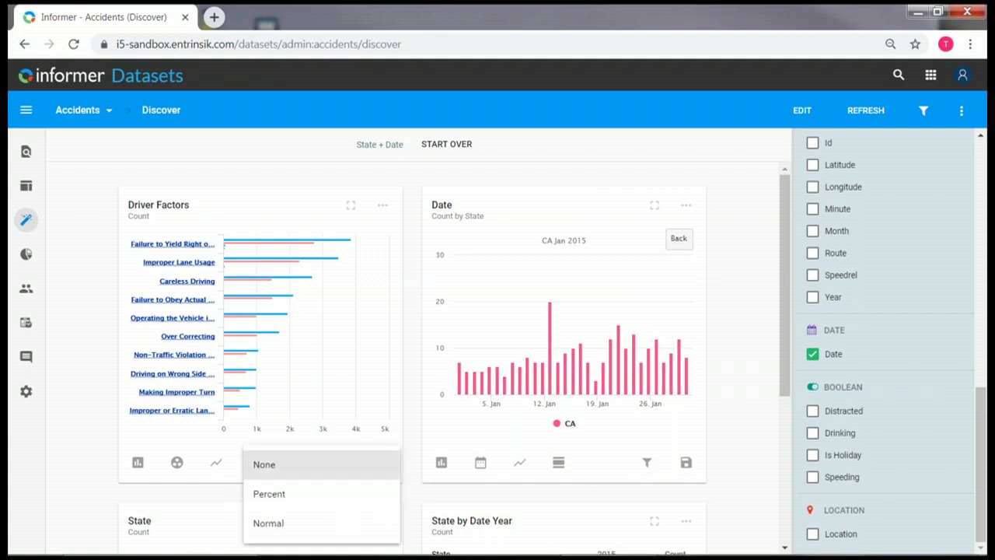
pyautogui.click(269, 495)
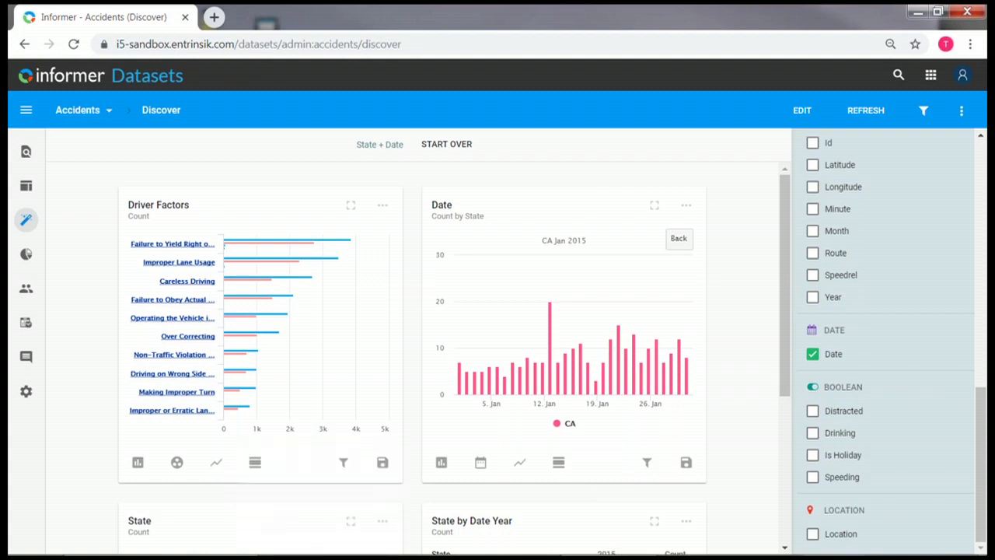
# Step: Revert the Driver Factors chart to its original State version
pyautogui.click(382, 206)
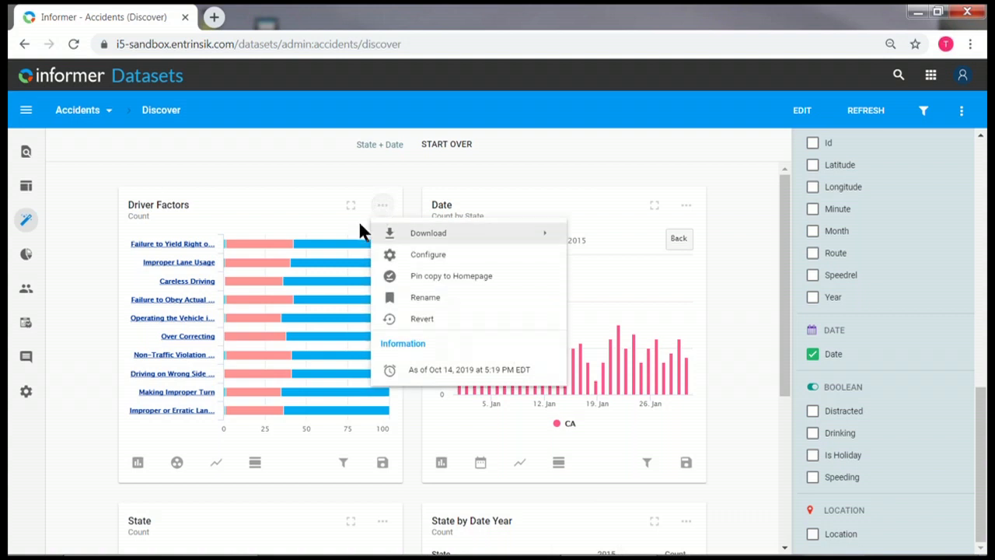
pyautogui.click(413, 326)
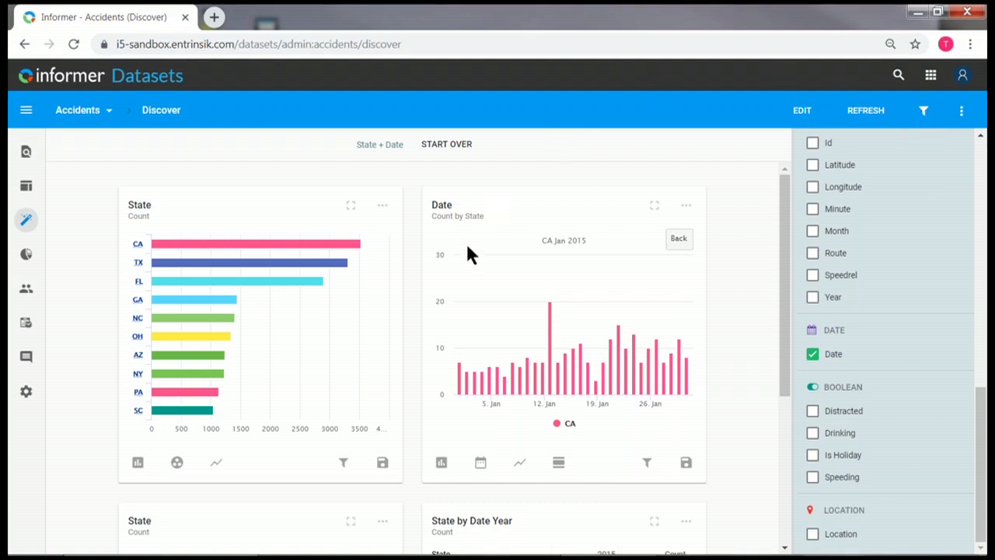
# Step: Filter the State bar chart by the Distractions values While Manipulating Cellular Phone and While Talking or Listening to Cellular Phone
pyautogui.click(344, 463)
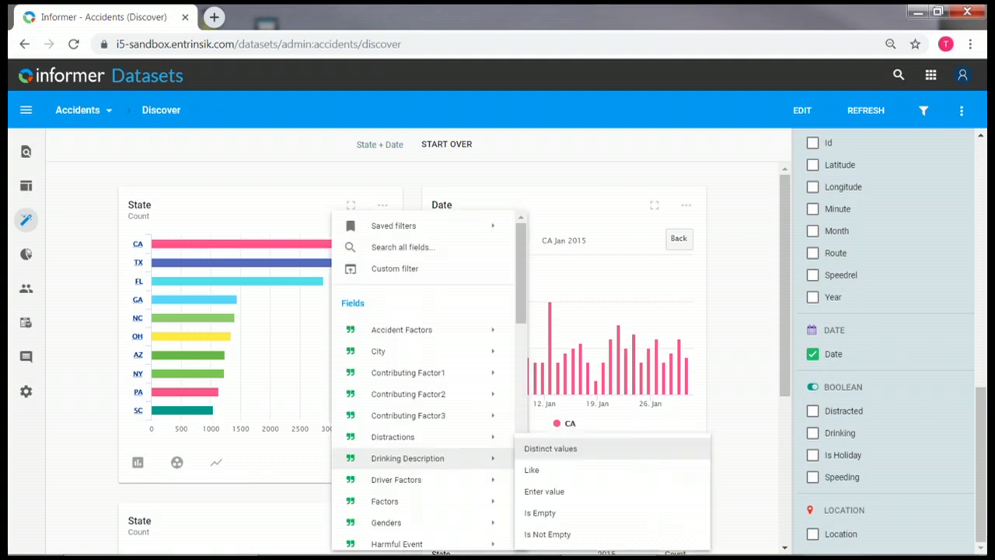
pyautogui.moveTo(422, 440)
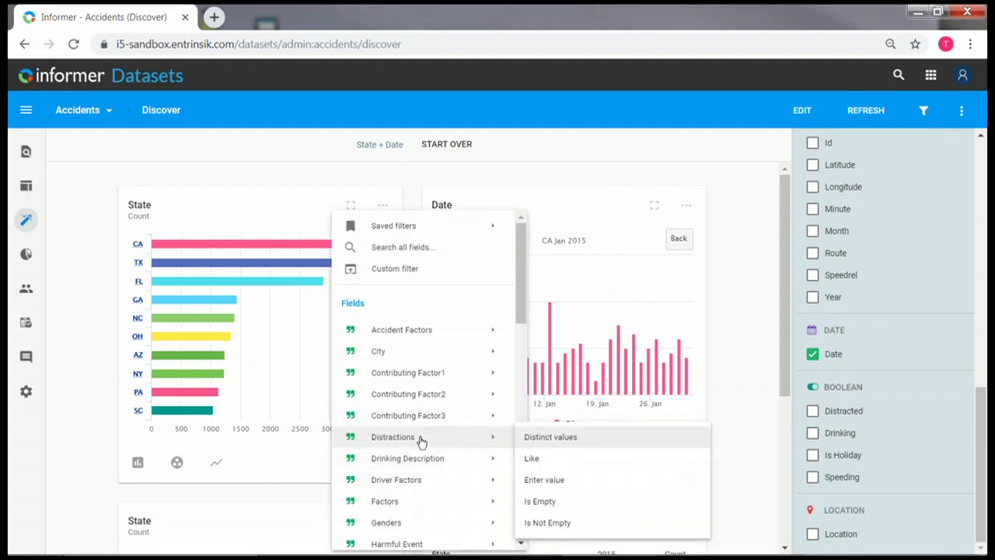
pyautogui.click(534, 439)
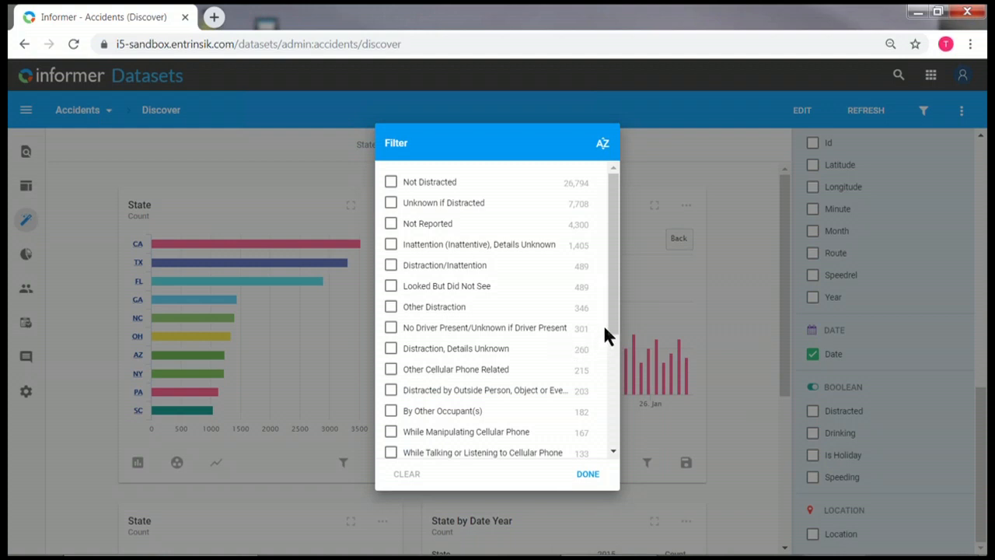
pyautogui.moveTo(615, 329); pyautogui.dragTo(615, 367)
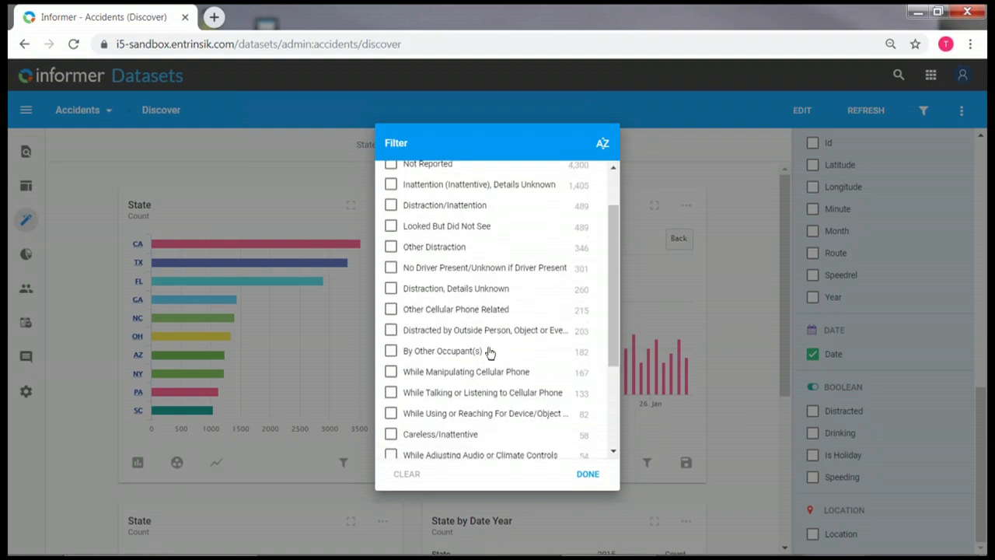
pyautogui.click(391, 372)
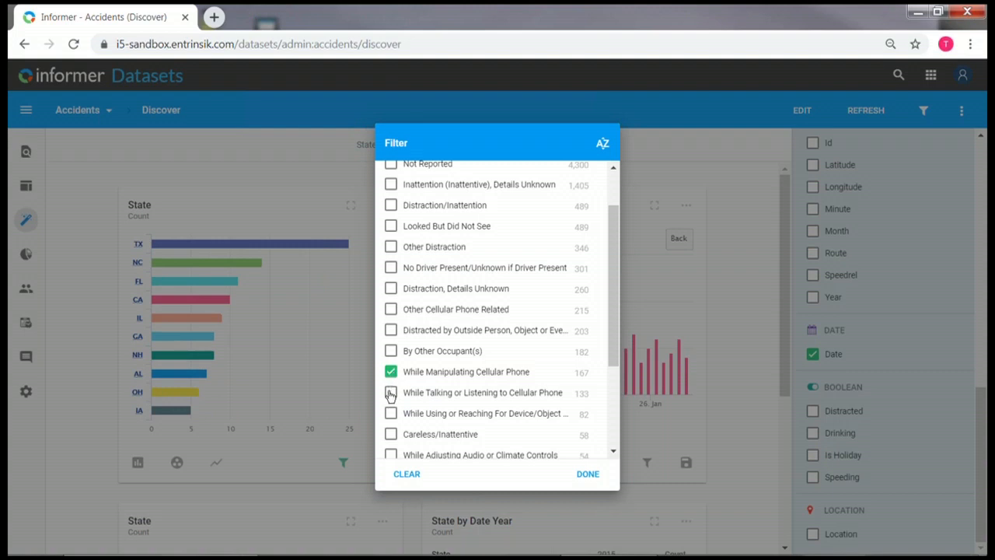
pyautogui.click(391, 393)
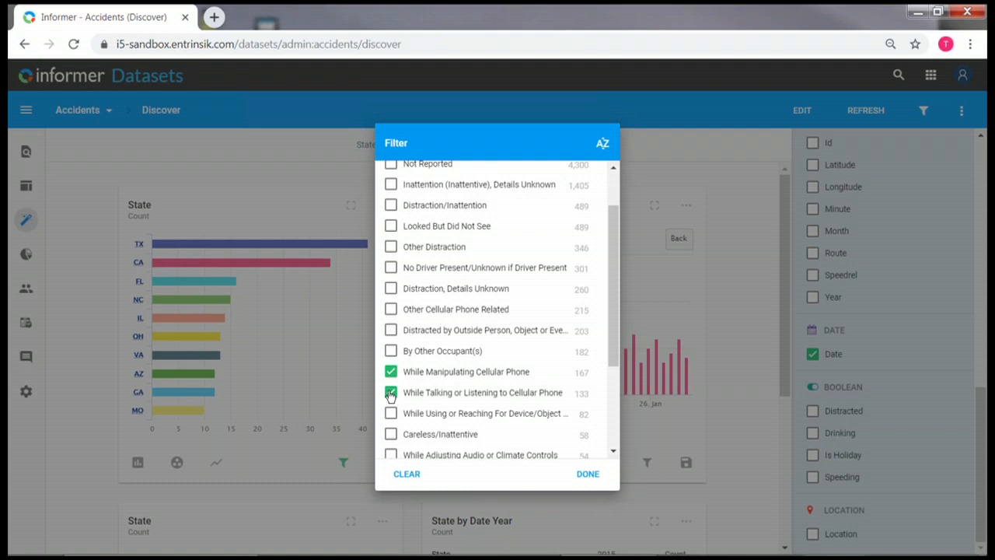
pyautogui.click(593, 476)
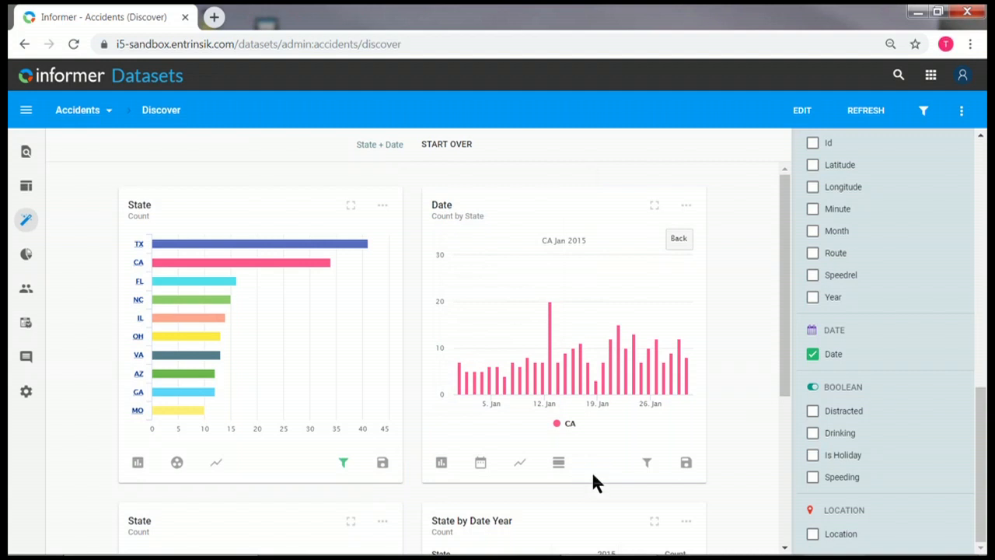
# Step: Review the State bar chart's filter options and pin a copy of the chart to the homepage
pyautogui.click(343, 462)
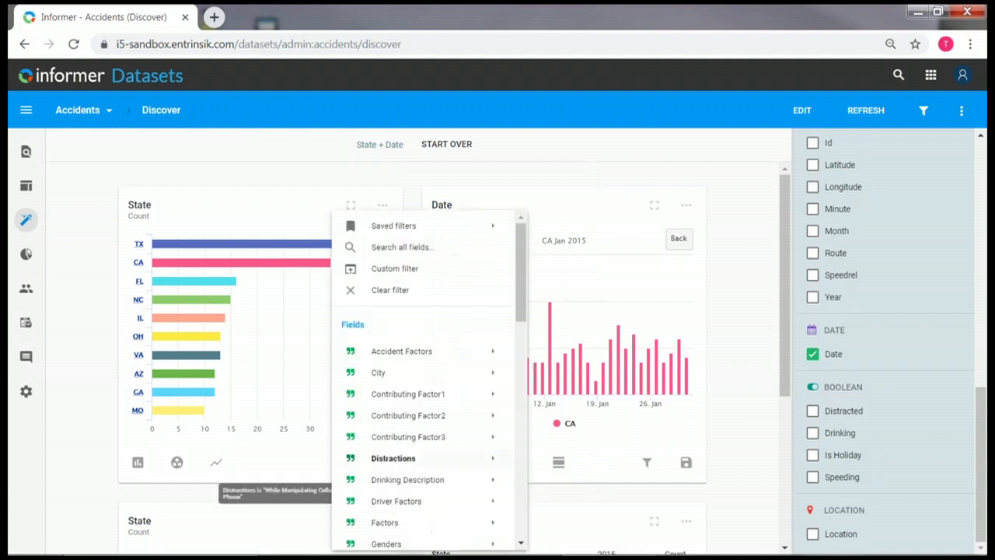
pyautogui.moveTo(393, 235)
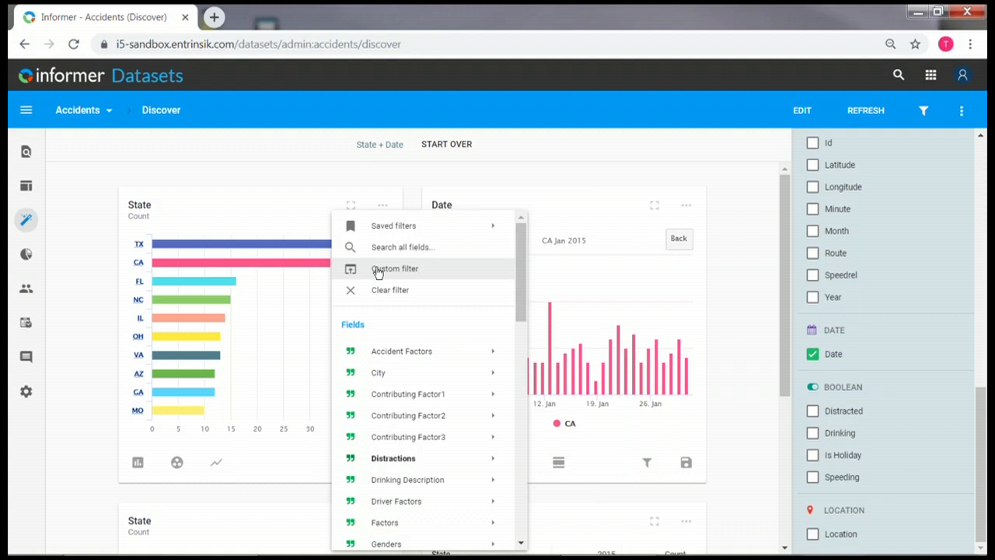
pyautogui.click(324, 204)
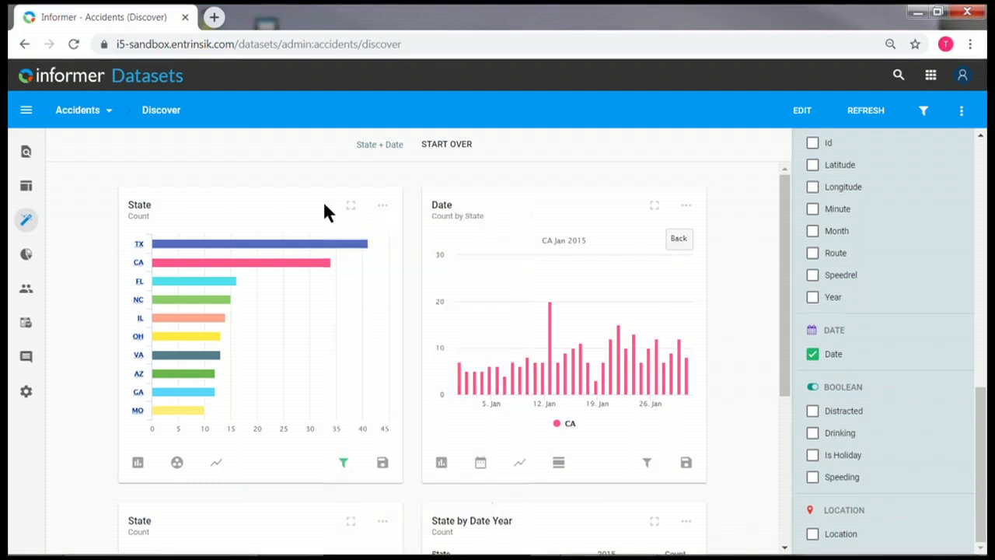
pyautogui.click(384, 208)
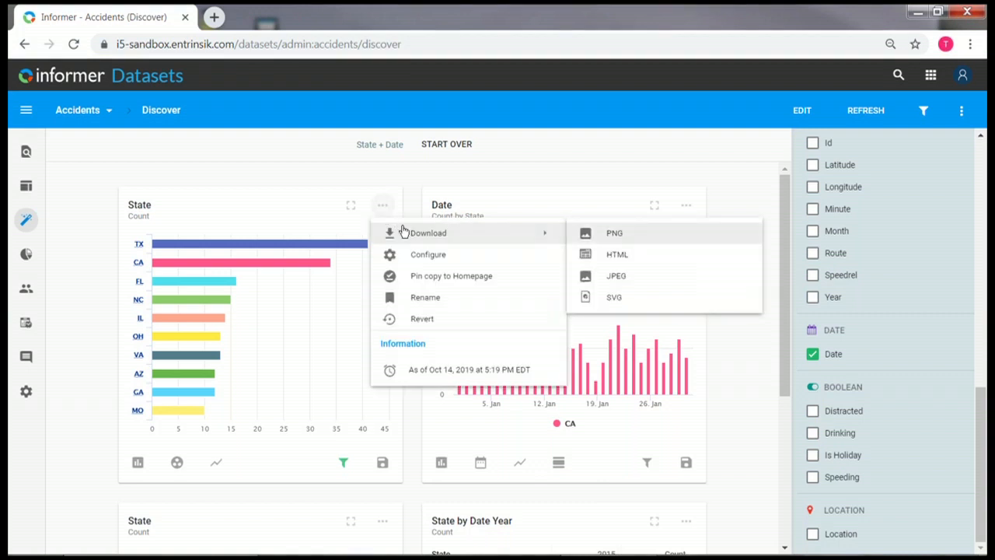
pyautogui.click(422, 277)
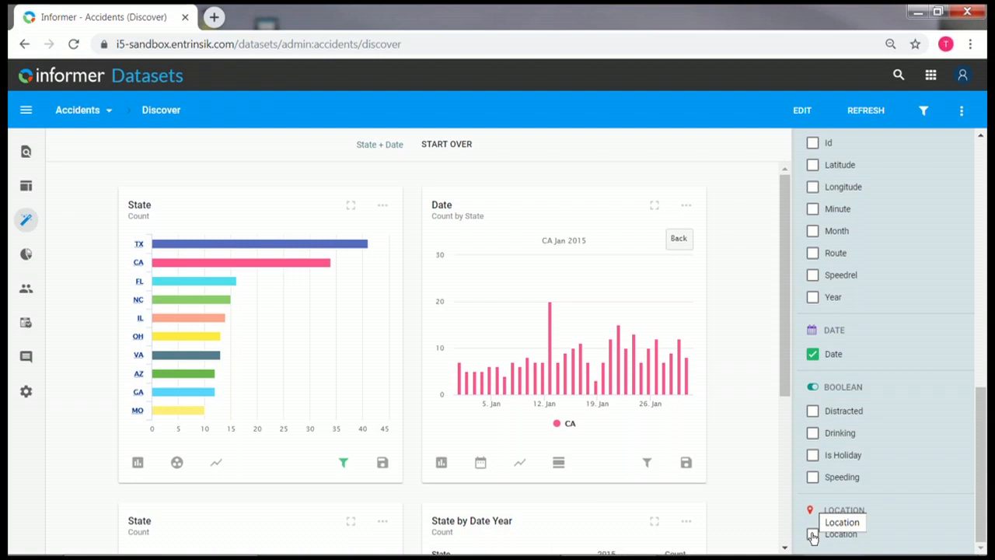
# Step: Start the discovery over with only the Location field and expand the resulting Location map to full size
pyautogui.click(441, 146)
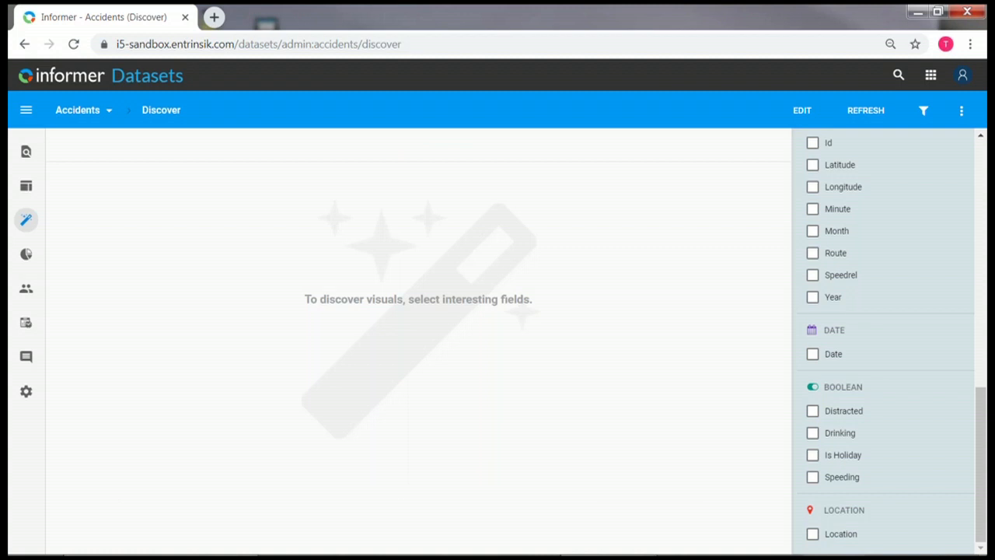
pyautogui.click(812, 533)
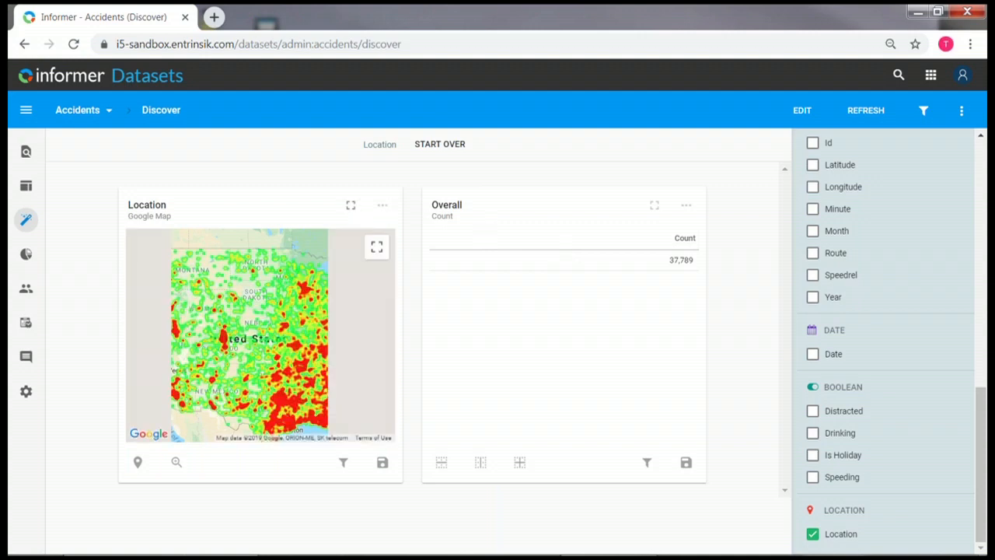
pyautogui.click(351, 205)
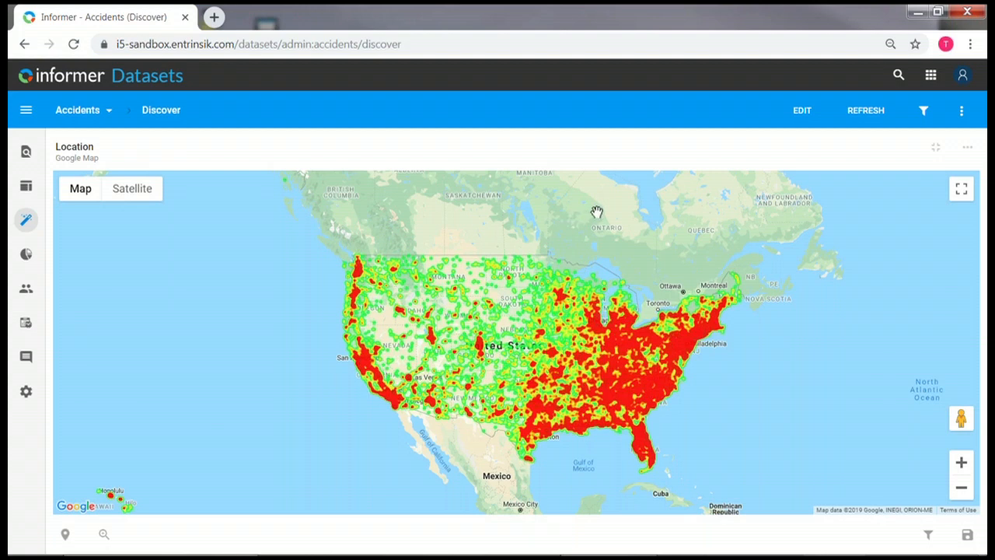
# Step: Add a dataset filter on the distinct values of Trafficway1, selecting I-10 and I-95
pyautogui.click(924, 113)
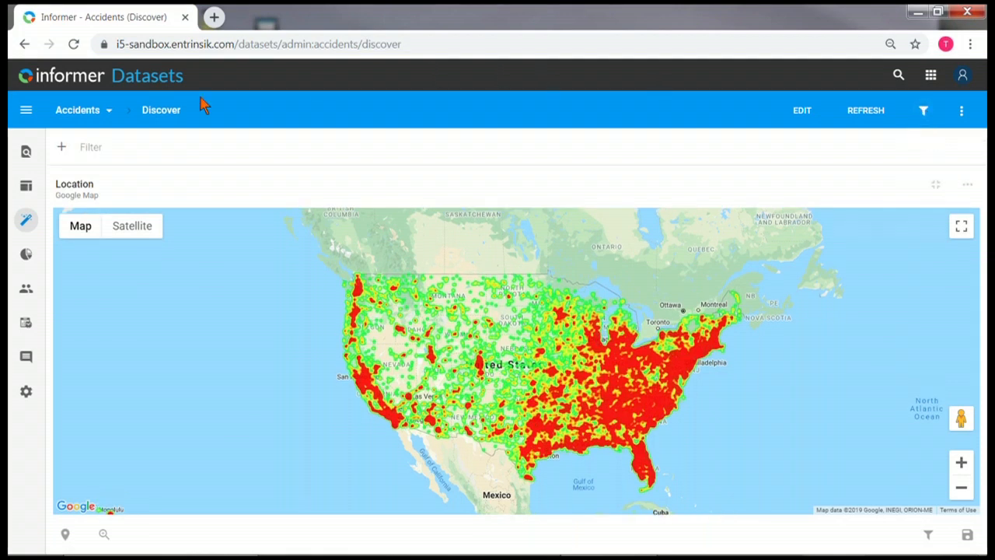
pyautogui.click(63, 150)
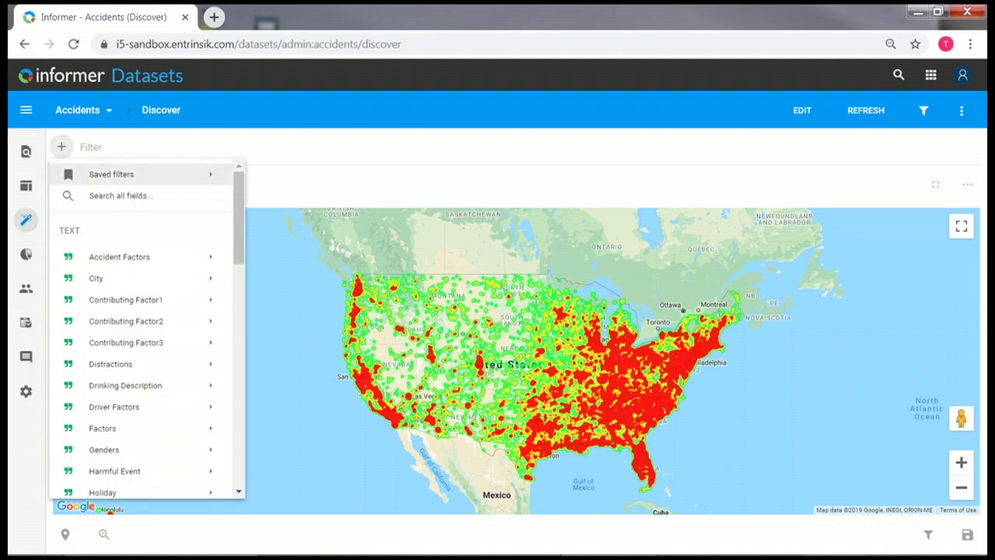
pyautogui.moveTo(236, 240); pyautogui.dragTo(244, 327)
pyautogui.moveTo(136, 384)
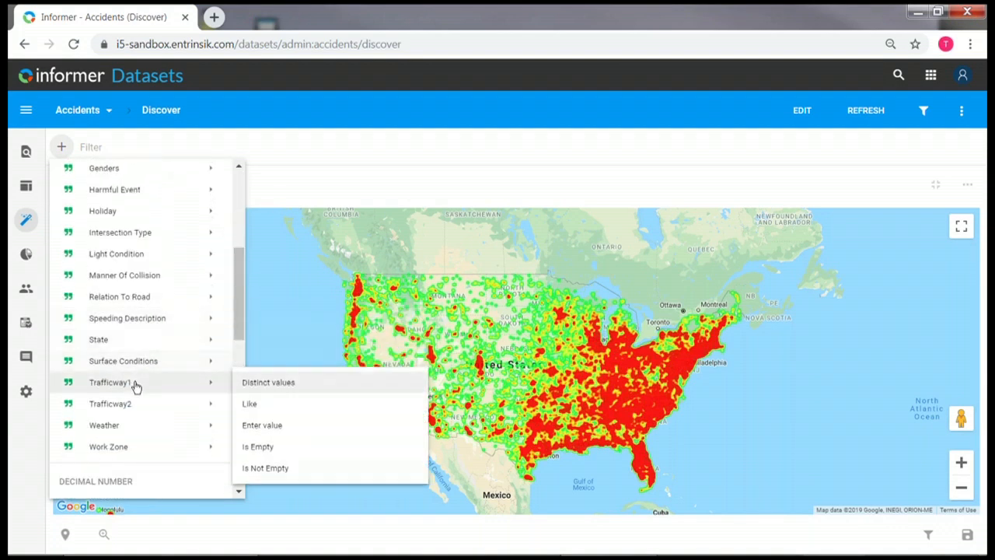
pyautogui.click(264, 382)
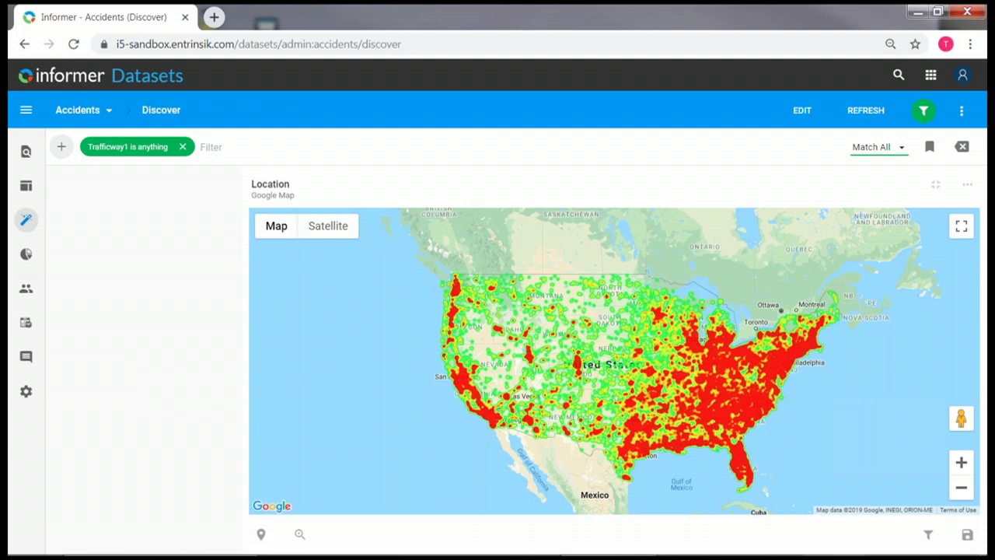
pyautogui.click(61, 253)
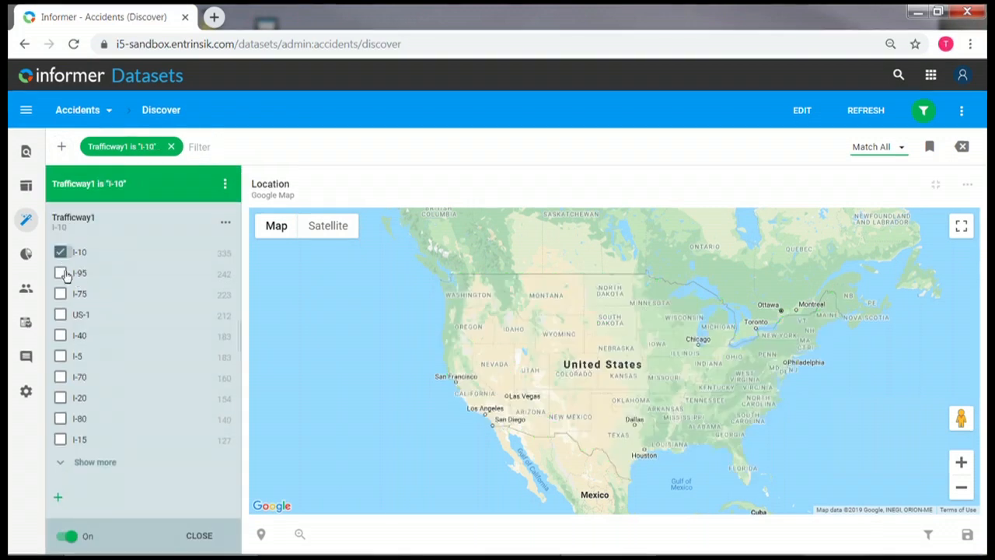
pyautogui.click(61, 273)
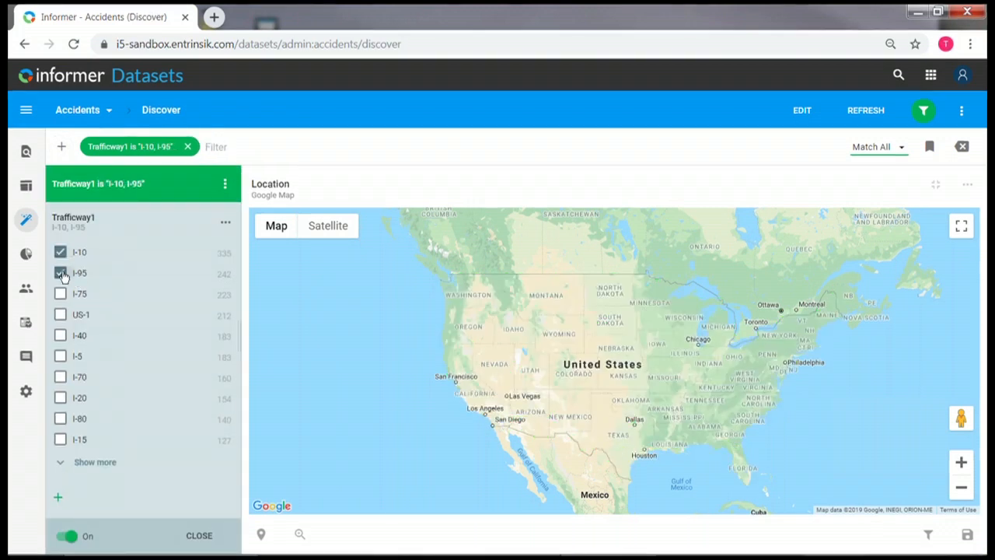